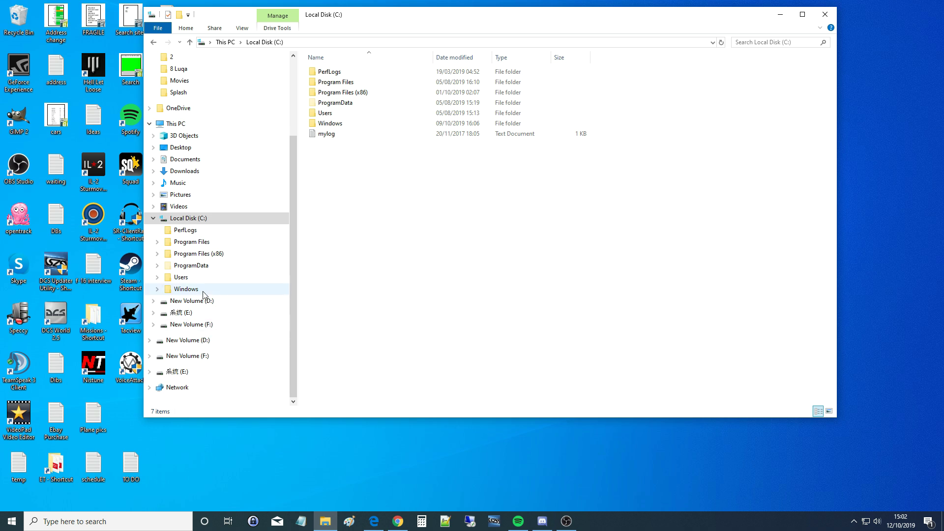
Open drive E: and go through DCS World and Mods into the aircraft folder.
left_click(177, 313)
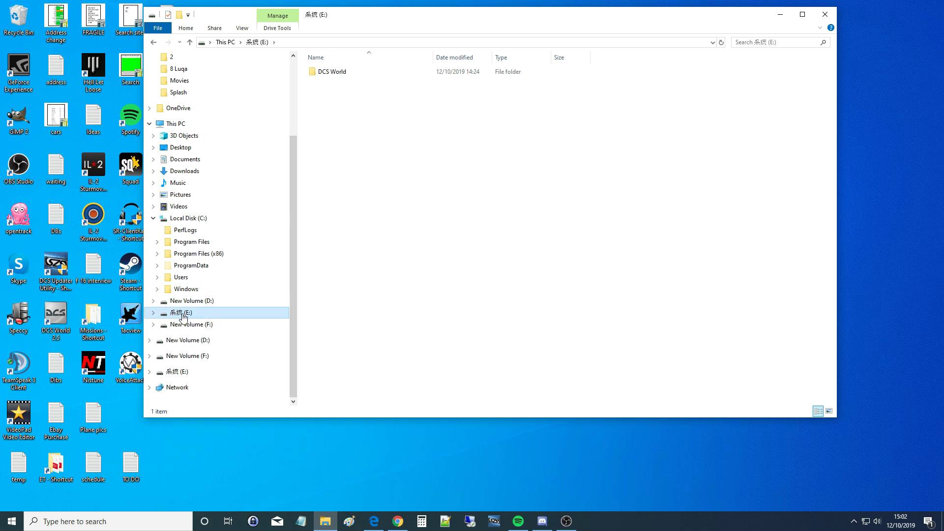
double_click(332, 72)
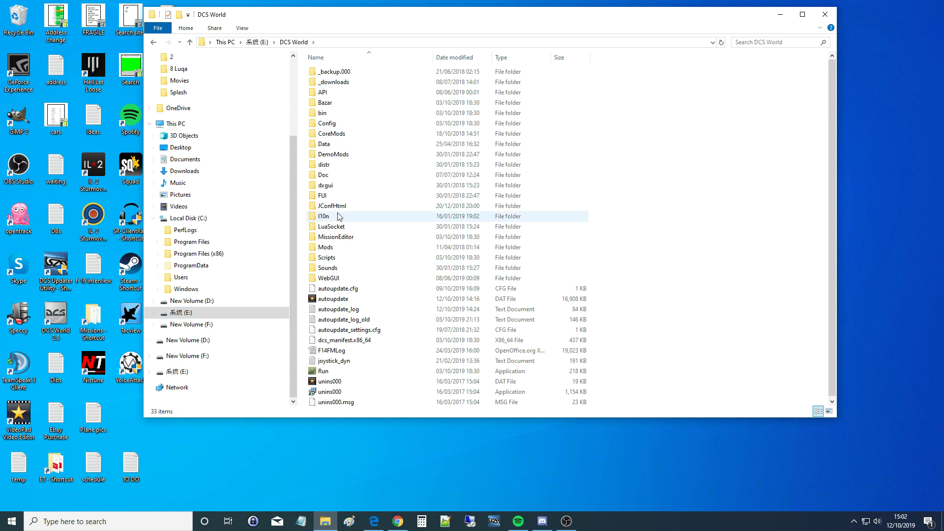
double_click(326, 247)
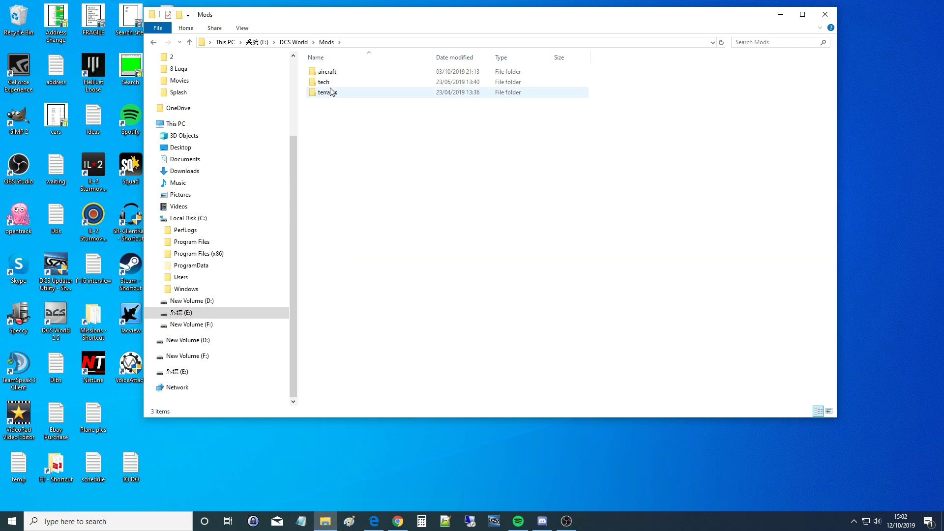
left_click(327, 72)
double_click(332, 72)
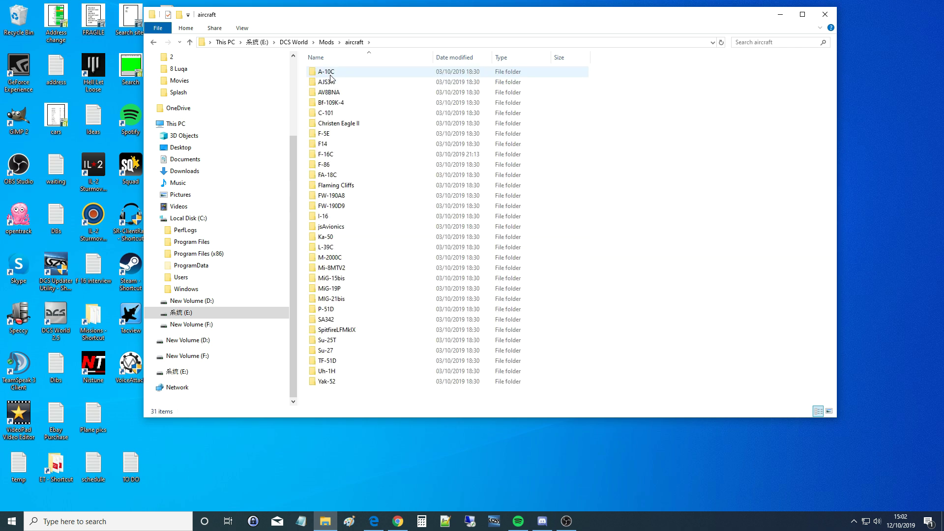
Go through F-16C > Cockpit > Scripts > EWS > CMDS into the device folder.
double_click(327, 156)
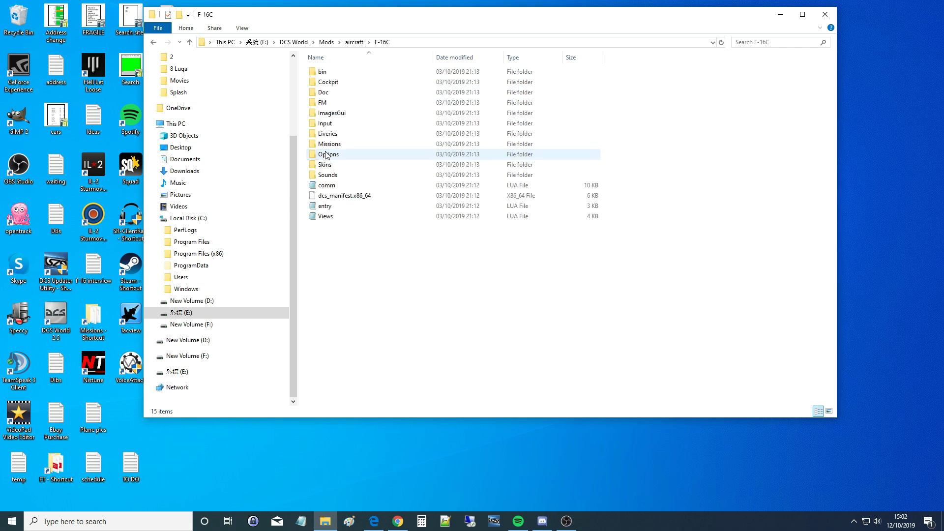
double_click(328, 82)
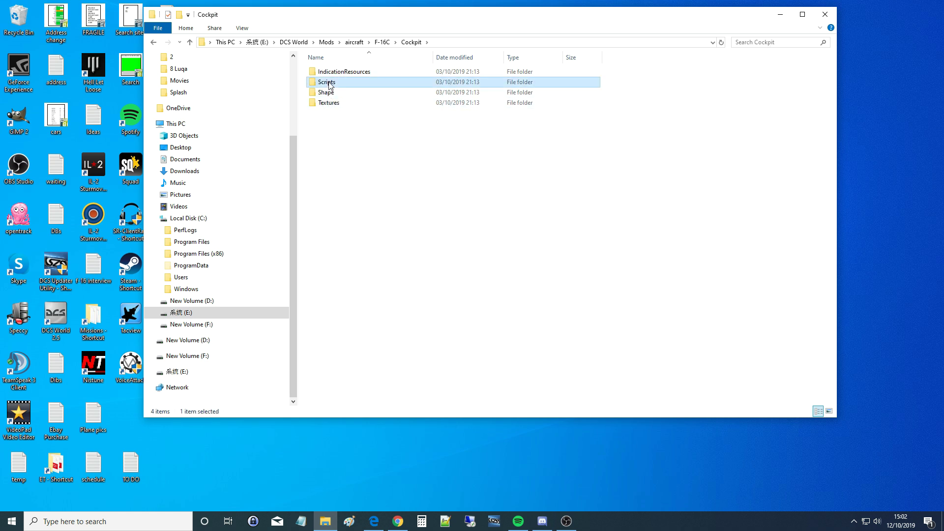
double_click(327, 82)
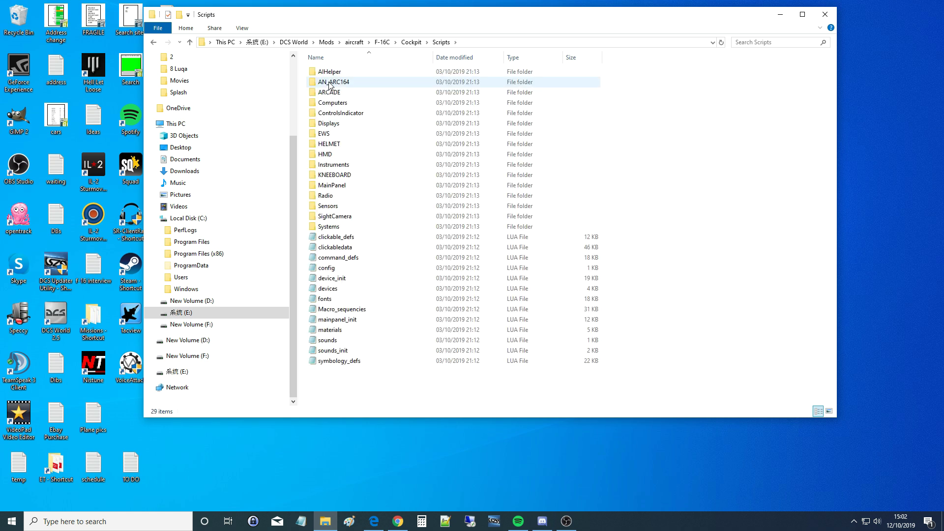
double_click(325, 133)
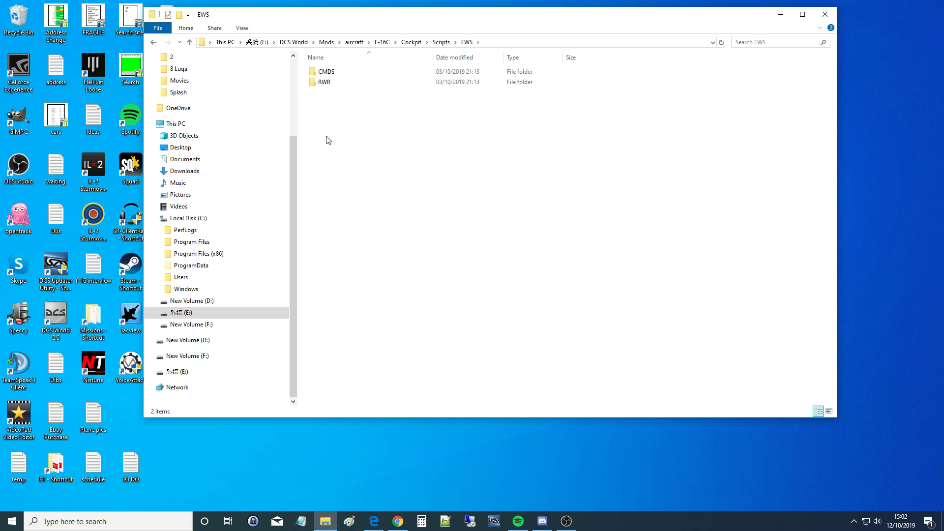
double_click(327, 71)
double_click(329, 73)
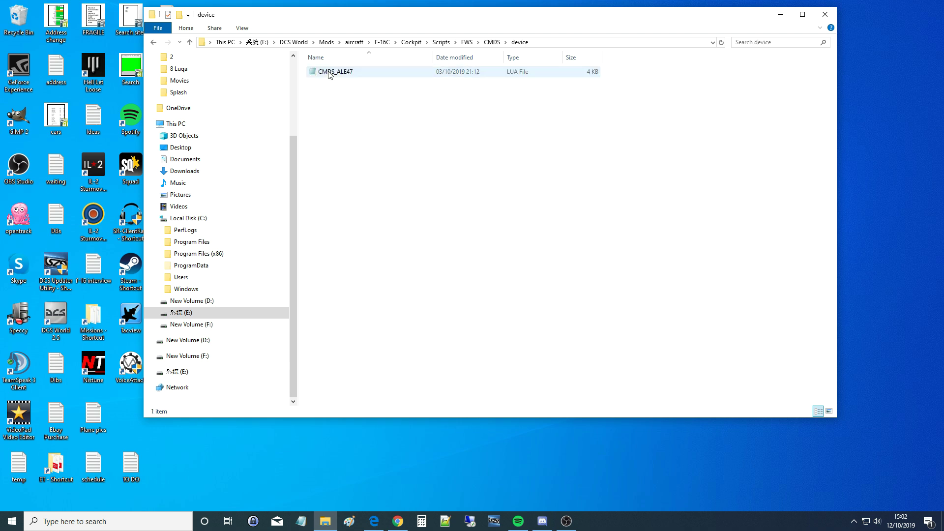
Select the CMDS_ALE47 Lua file in the device folder, then deselect it.
left_click(336, 75)
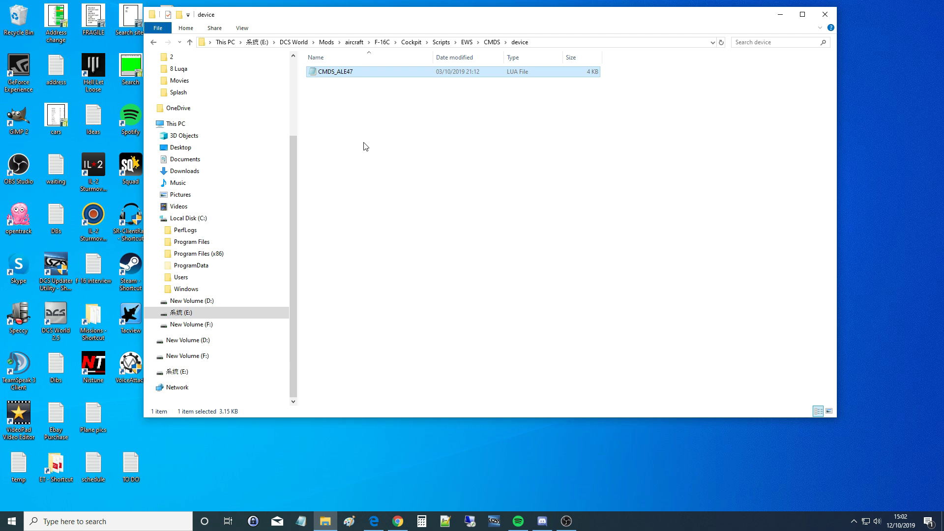
left_click(344, 74)
left_click(349, 96)
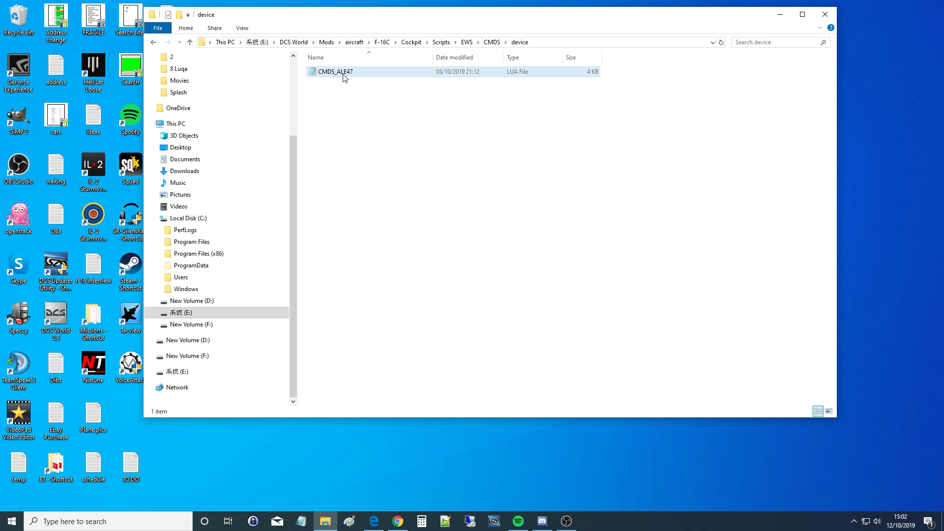
left_click(334, 73)
left_click(355, 109)
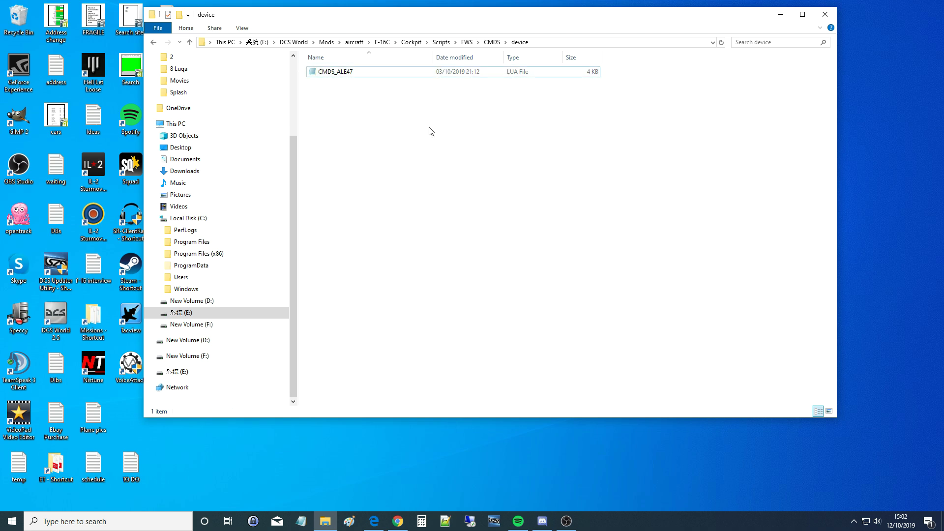
left_click(444, 521)
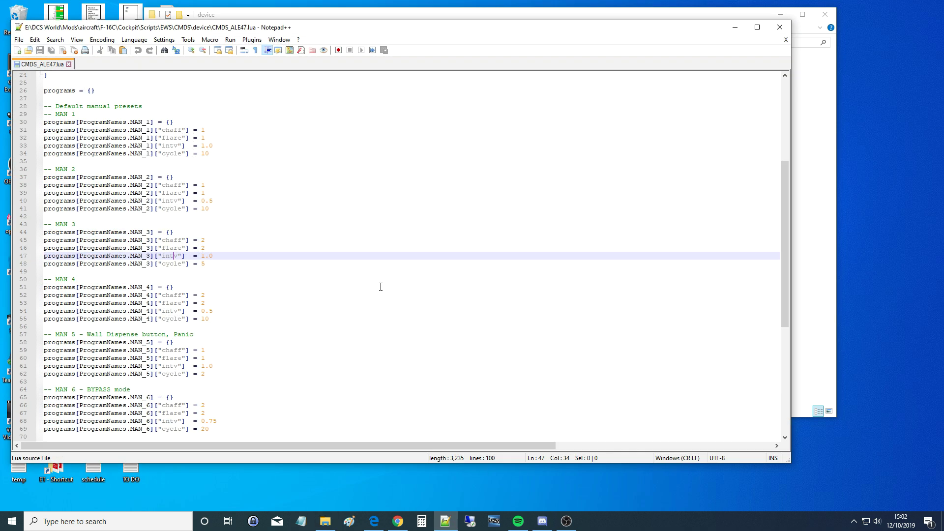
left_click(785, 41)
left_click_drag(605, 28, 583, 45)
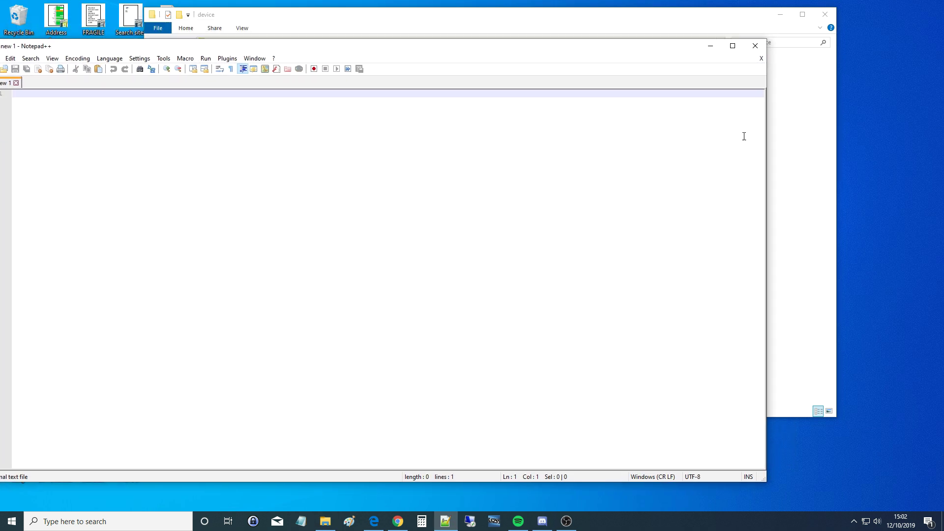
left_click(802, 148)
left_click(336, 71)
double_click(322, 74)
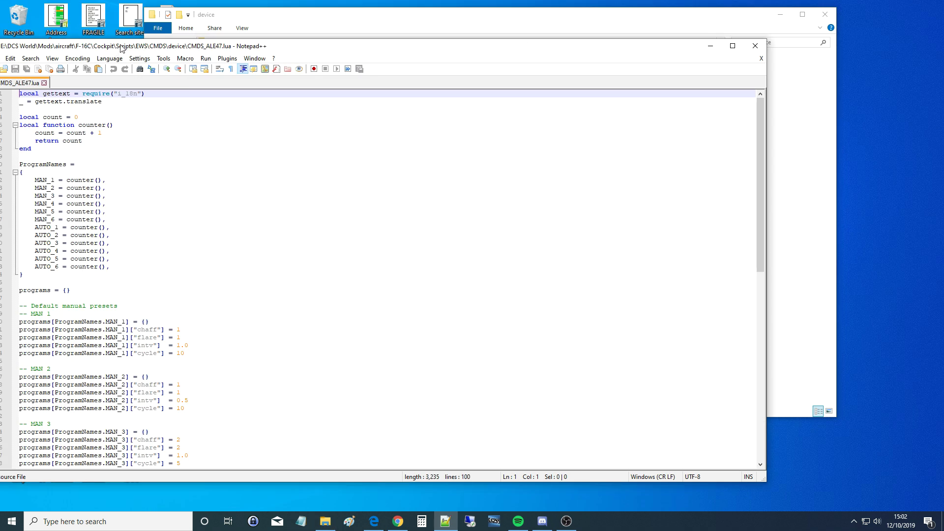
left_click_drag(413, 15, 465, 20)
scroll(463, 165, "down", 7)
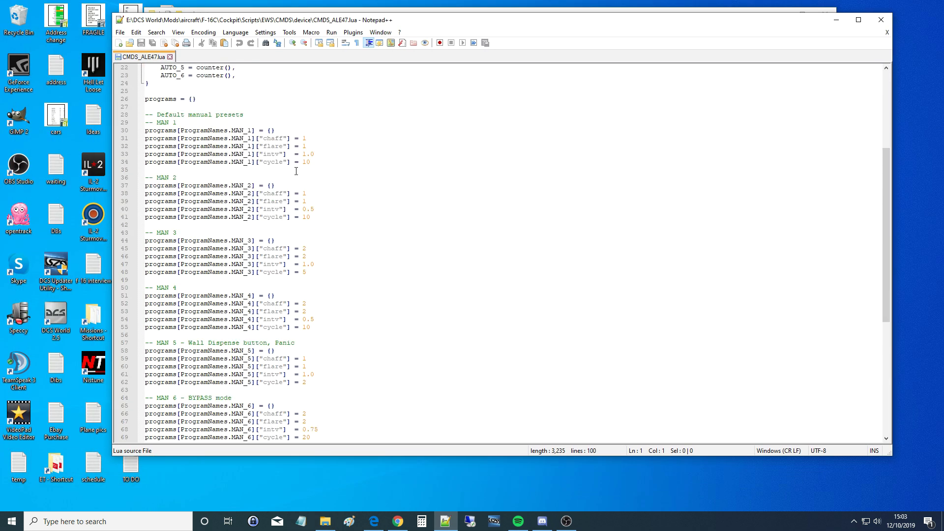
mouse_move(146, 131)
left_mouse_down()
mouse_move(176, 138)
mouse_move(336, 325)
left_mouse_up()
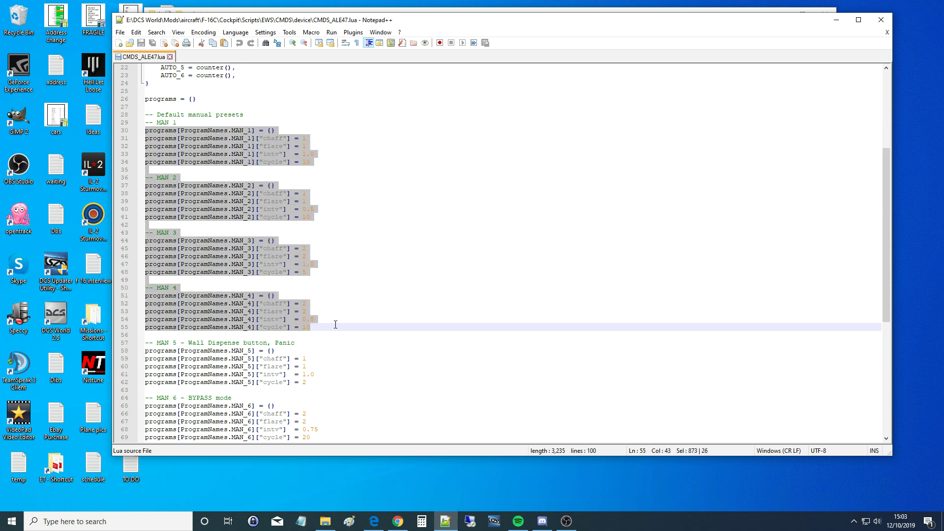
scroll(358, 218, "down", 4)
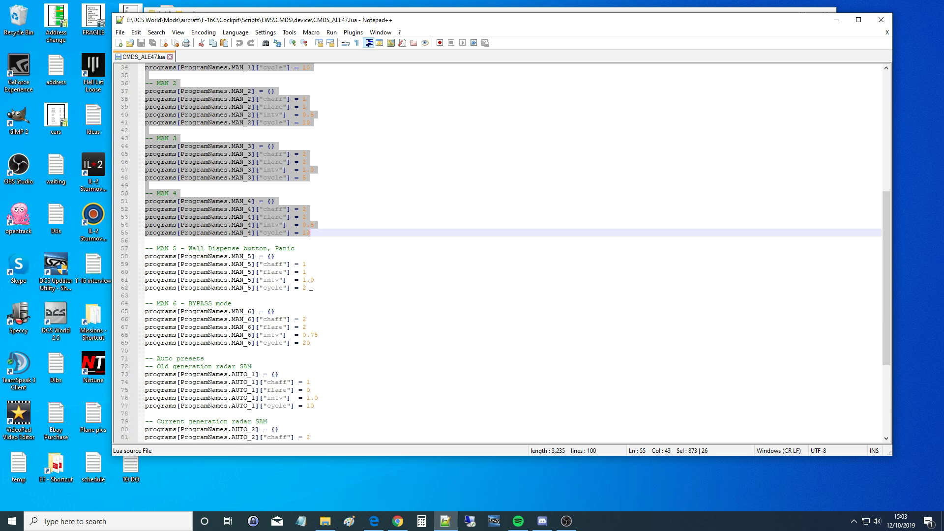
left_click_drag(310, 287, 150, 257)
scroll(148, 256, "down", 3)
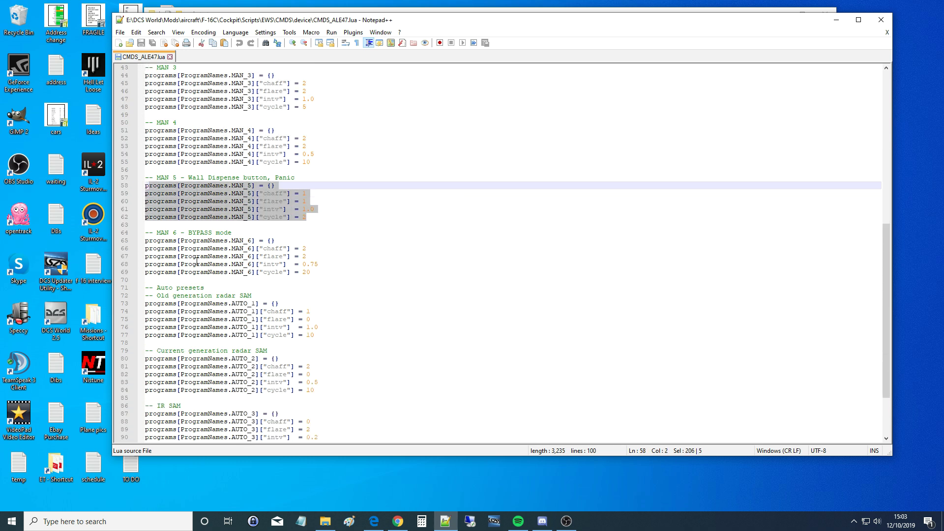
mouse_move(145, 241)
left_mouse_down()
mouse_move(327, 256)
mouse_move(347, 273)
left_mouse_up()
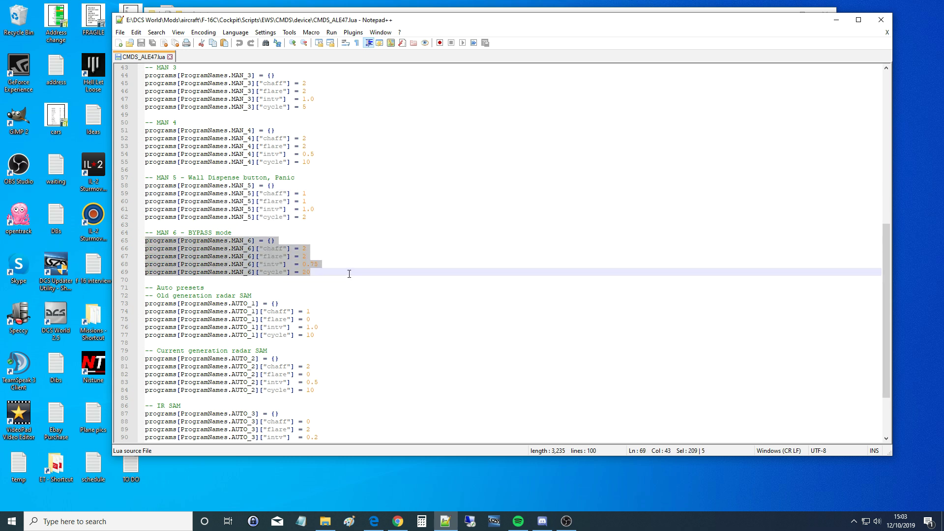
scroll(346, 273, "down", 4)
double_click(203, 154)
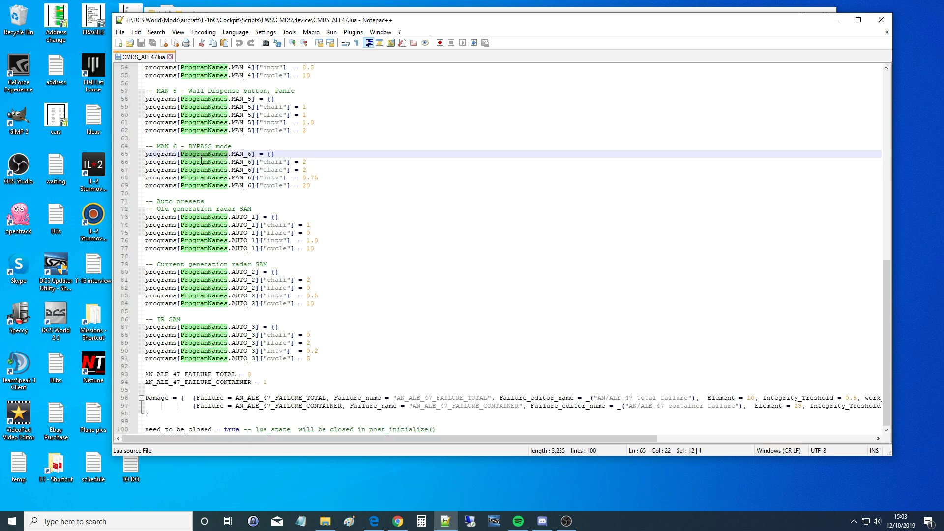
left_click(203, 178)
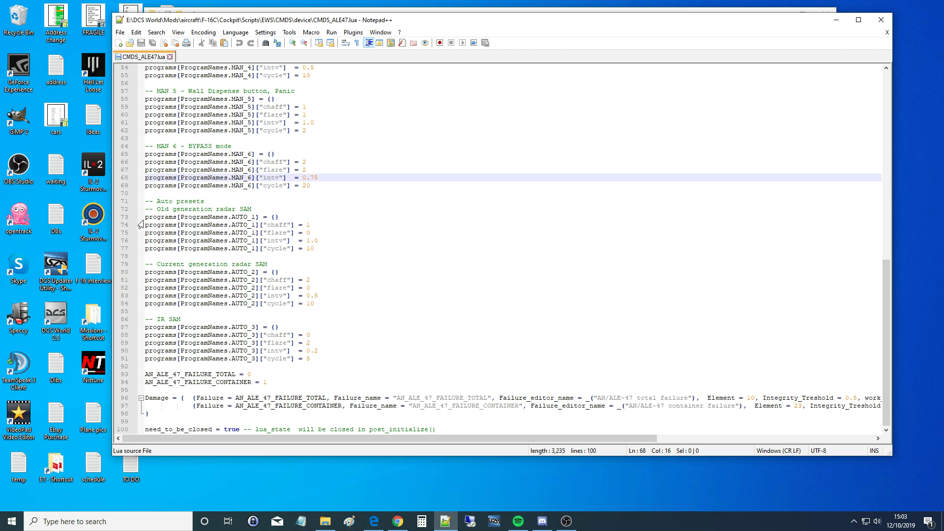
left_click_drag(145, 216, 323, 248)
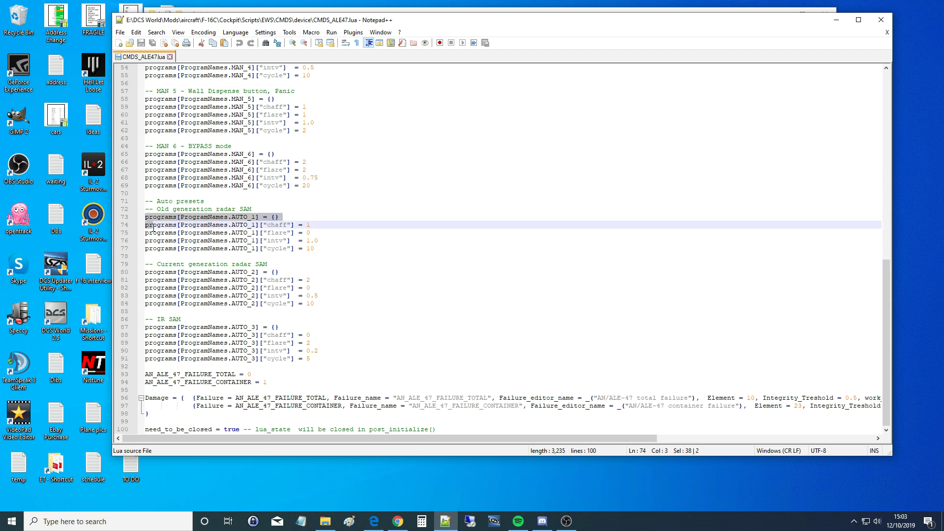
left_click(278, 242)
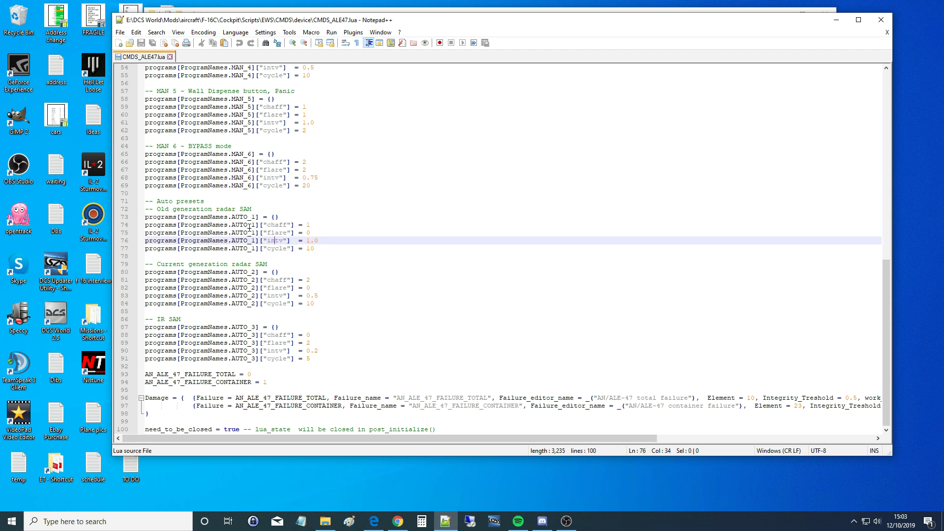
left_click_drag(232, 216, 253, 233)
left_click(210, 272)
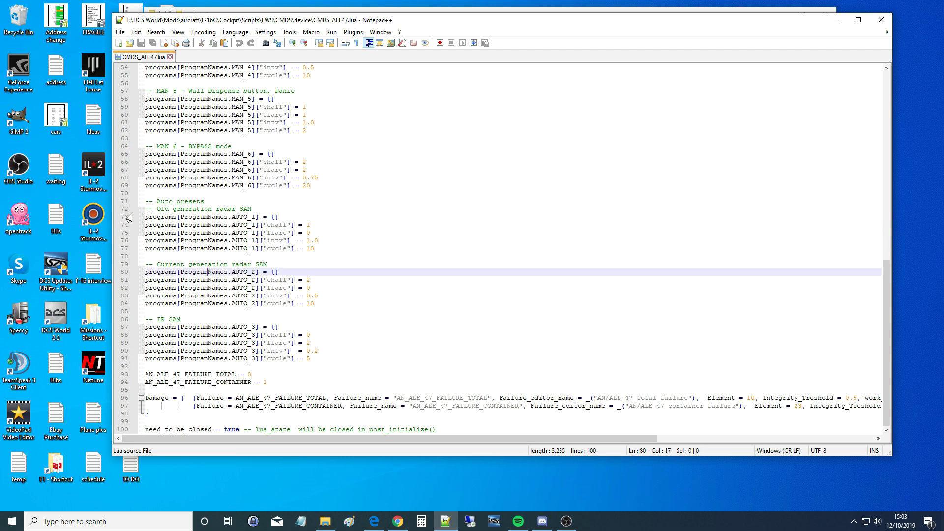
left_click_drag(146, 145, 341, 359)
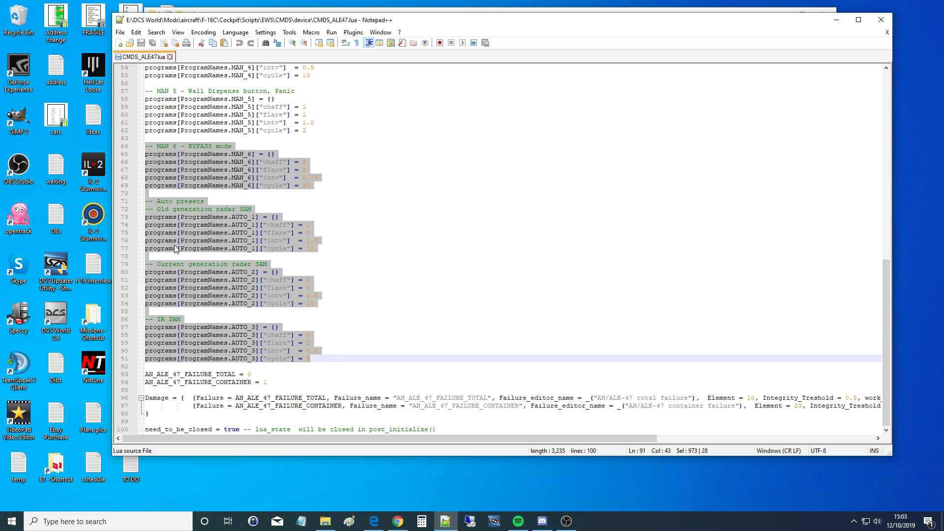
scroll(174, 245, "up", 9)
scroll(183, 270, "up", 2)
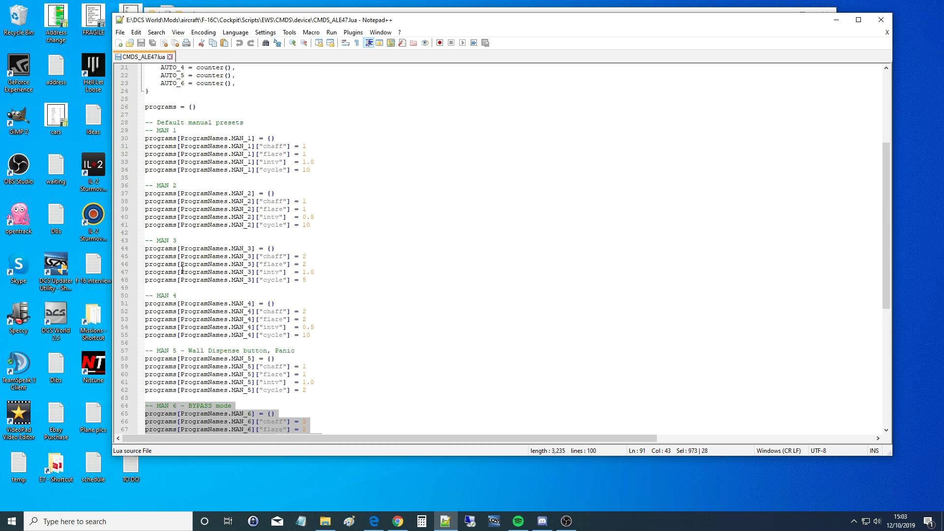
scroll(183, 270, "down", 1)
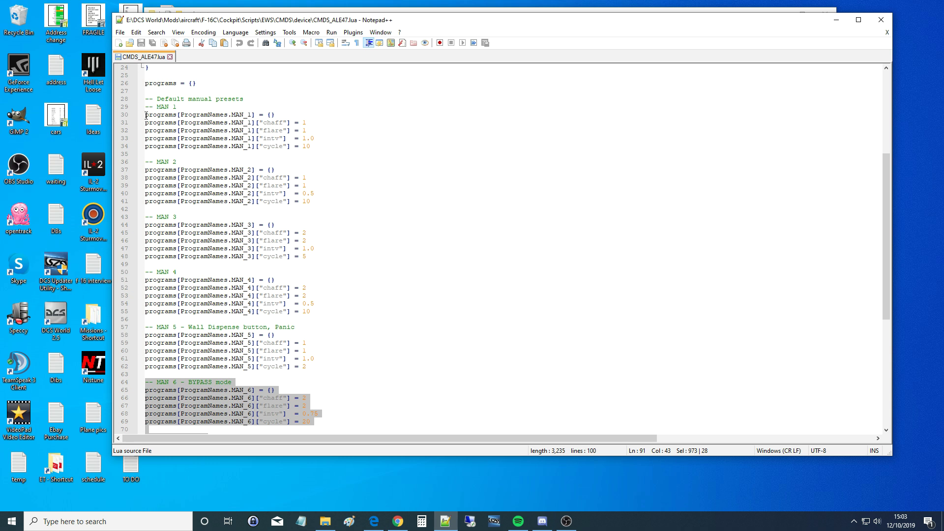
Change the MAN 1 chaff value from 1 to 0.
left_click(304, 124)
key("BackSpace")
type("0")
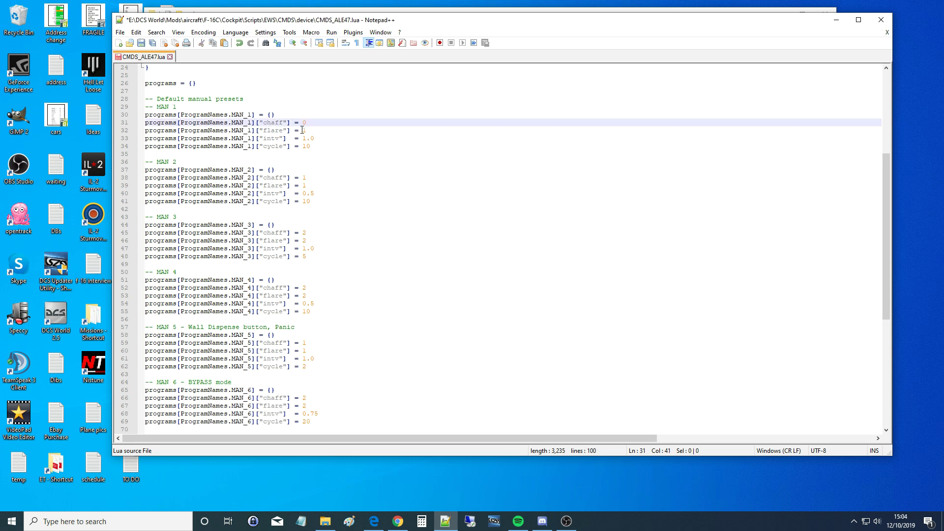
left_click(303, 130)
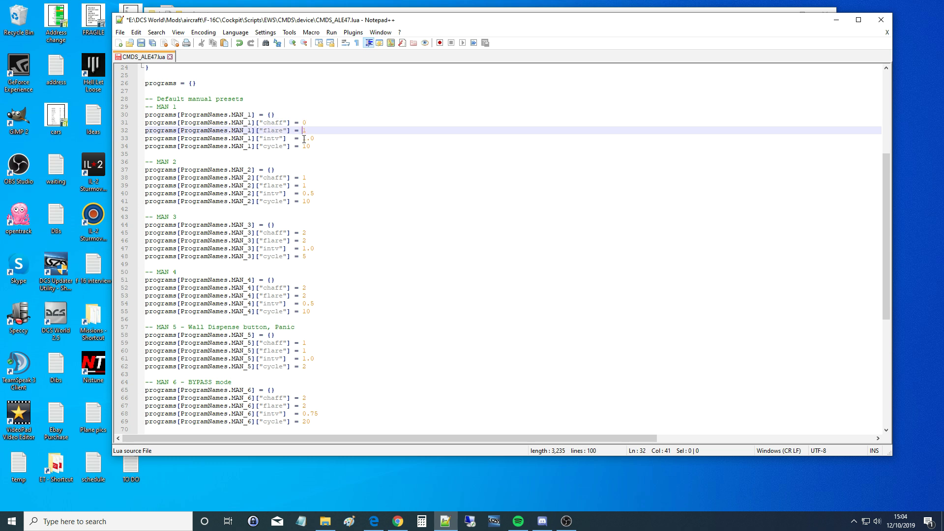
left_click(313, 139)
Replace the MAN 1 cycle value of 10 with 1.
double_click(306, 146)
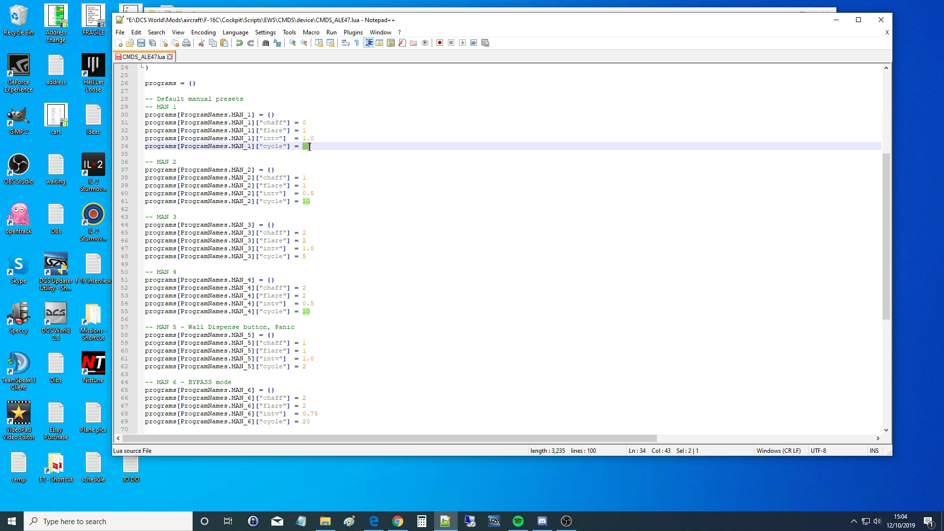
type("1")
left_click(308, 139)
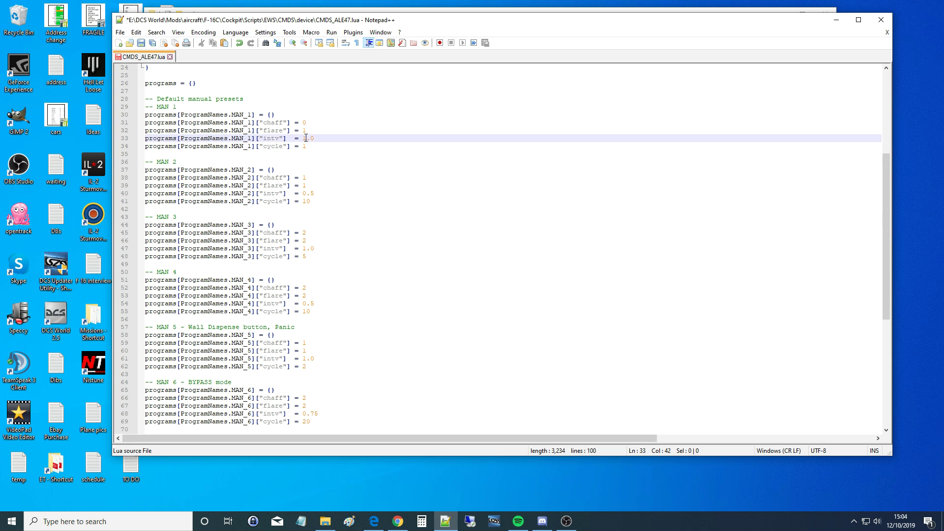
double_click(304, 131)
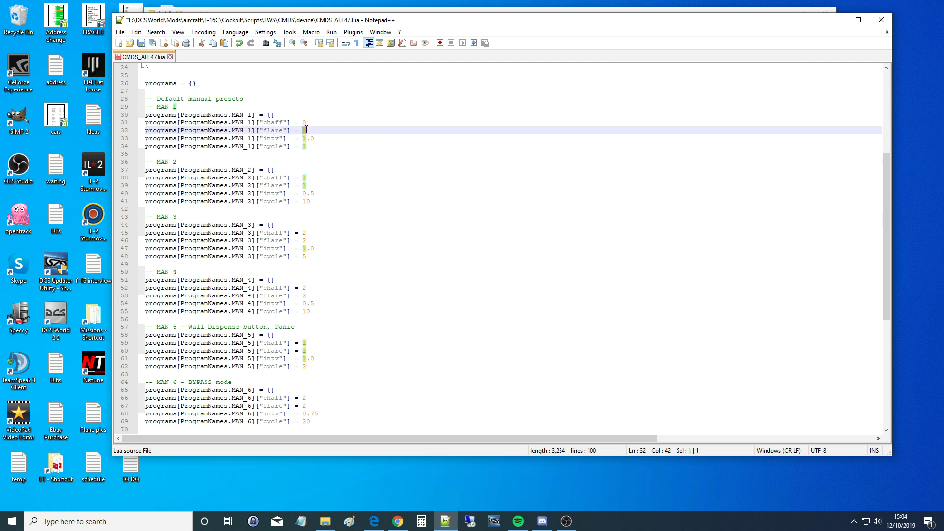
left_click_drag(305, 138, 312, 138)
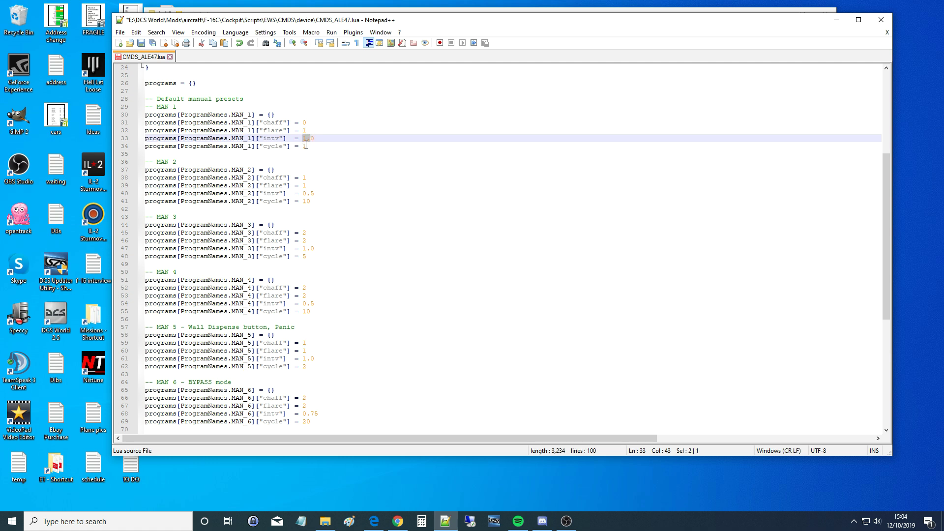
double_click(305, 145)
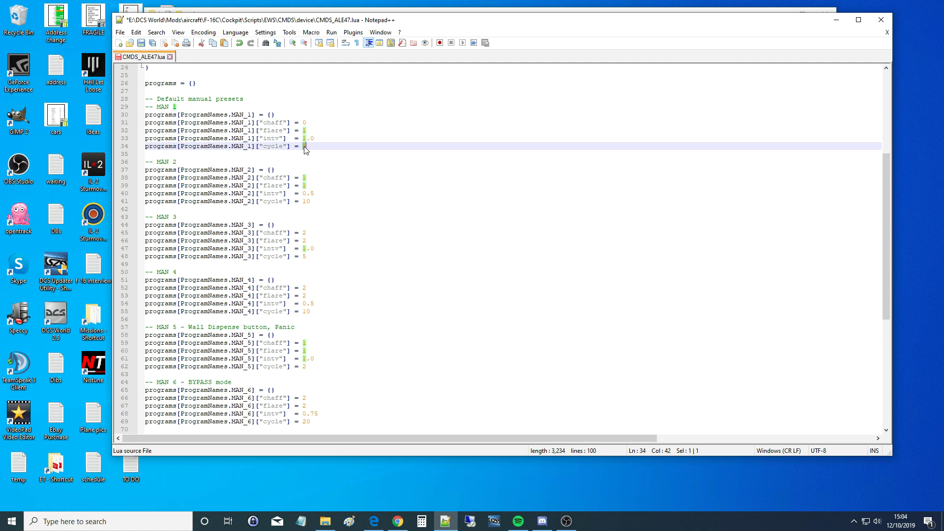
key("BackSpace")
Set the MAN 5 flare count to 0 and its cycle to 1.
double_click(304, 350)
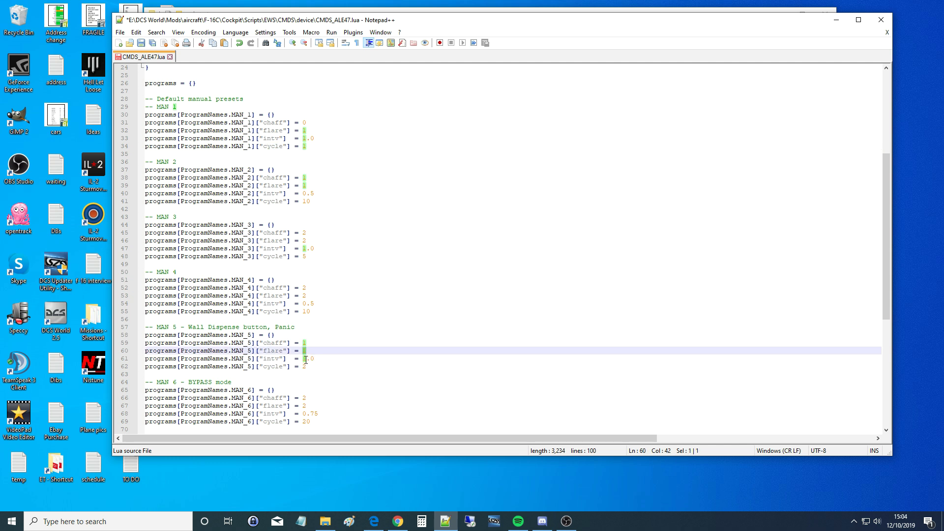
key("Right")
left_click(304, 367)
left_click(305, 358)
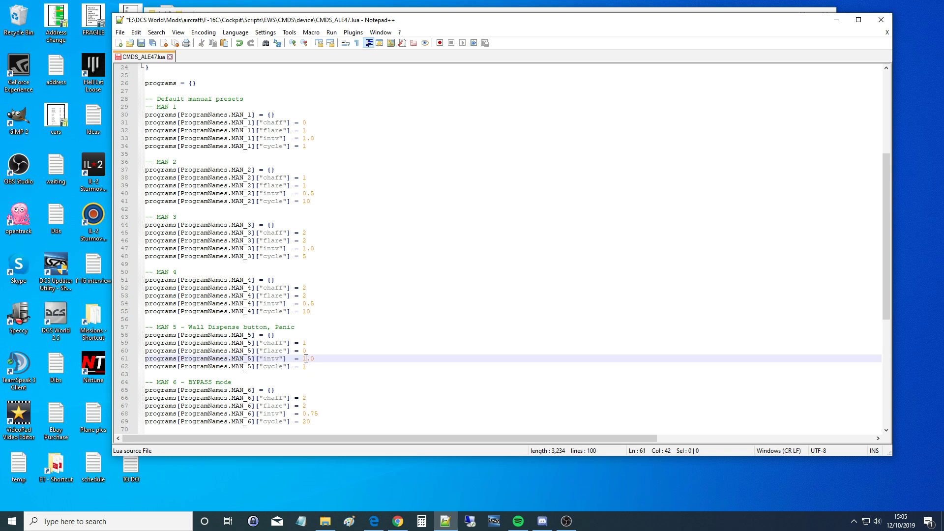
left_click(303, 367)
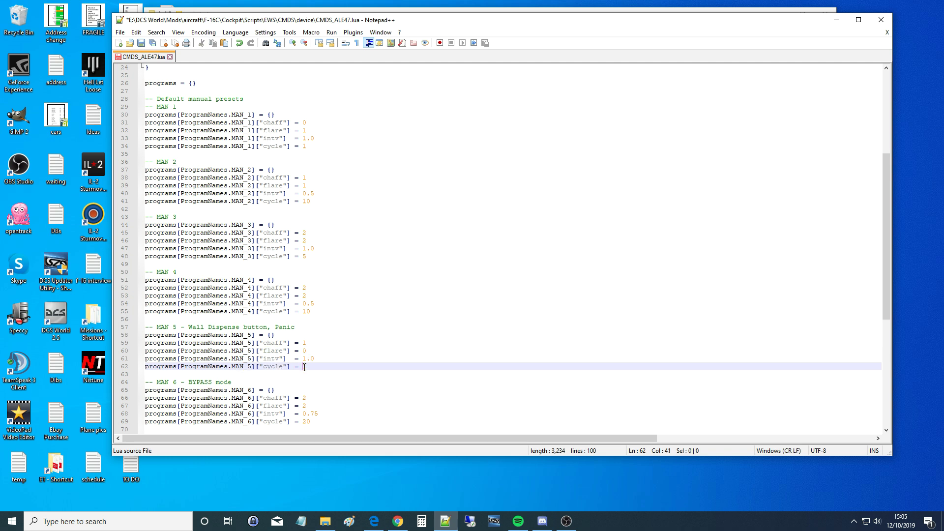
Check the MAN 1 and MAN 5 flare lines, save CMDS_ALE47.lua and close Notepad++.
left_click(299, 130)
left_click(297, 353)
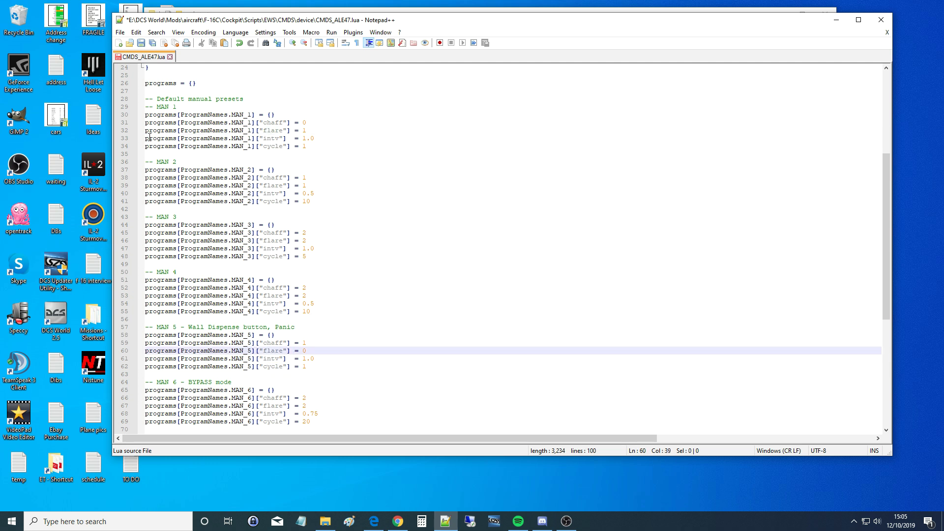
left_click(141, 43)
left_click(836, 19)
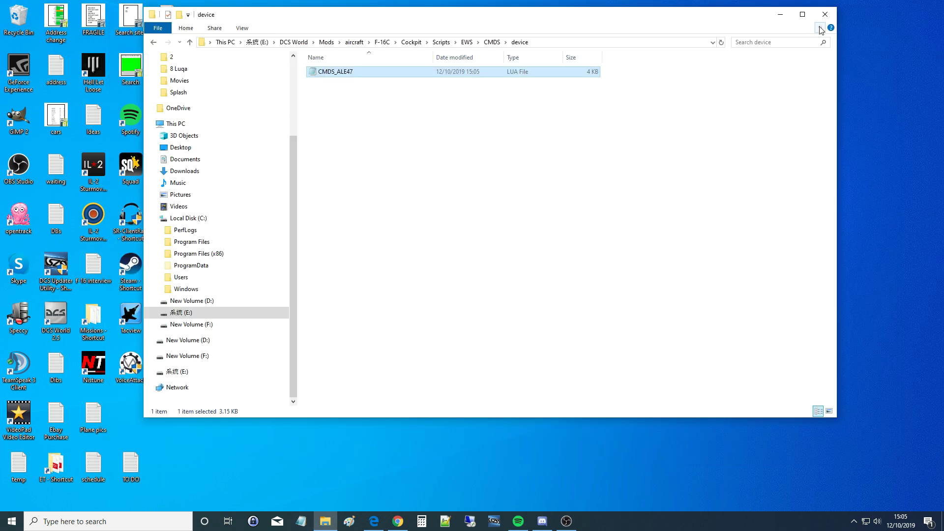
Close the device folder window and start DCS World from its desktop shortcut.
left_click(825, 15)
double_click(57, 319)
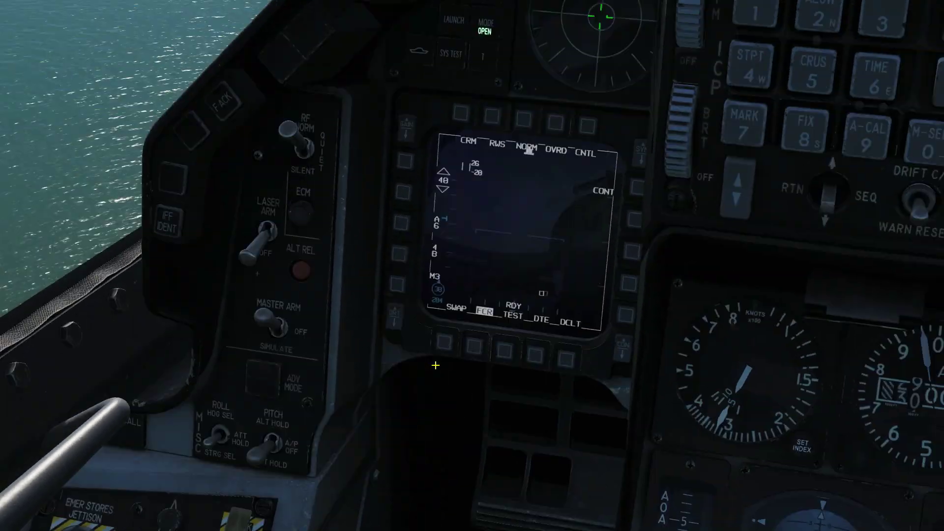
Pause the mission and check the CHAFF/FLARE Dispense Button binding in Adjust Controls, then return to the cockpit.
key("Escape")
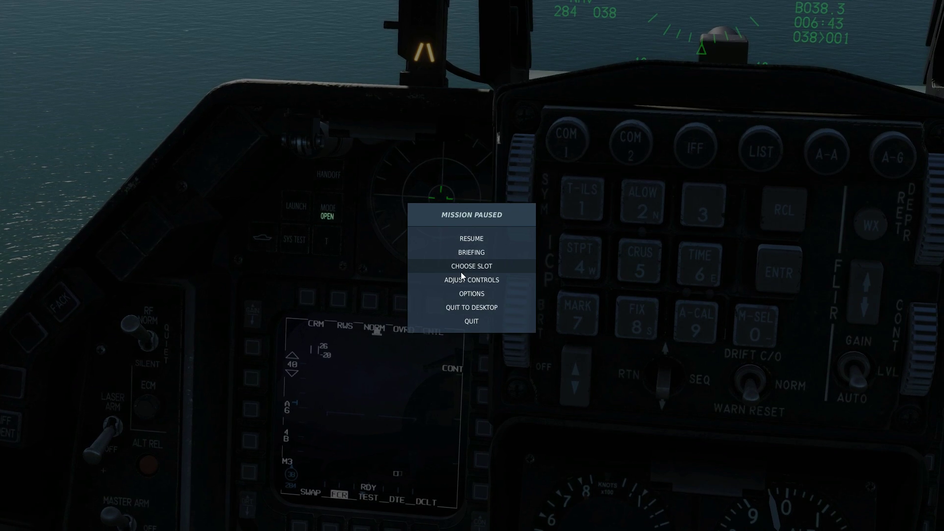
left_click(464, 280)
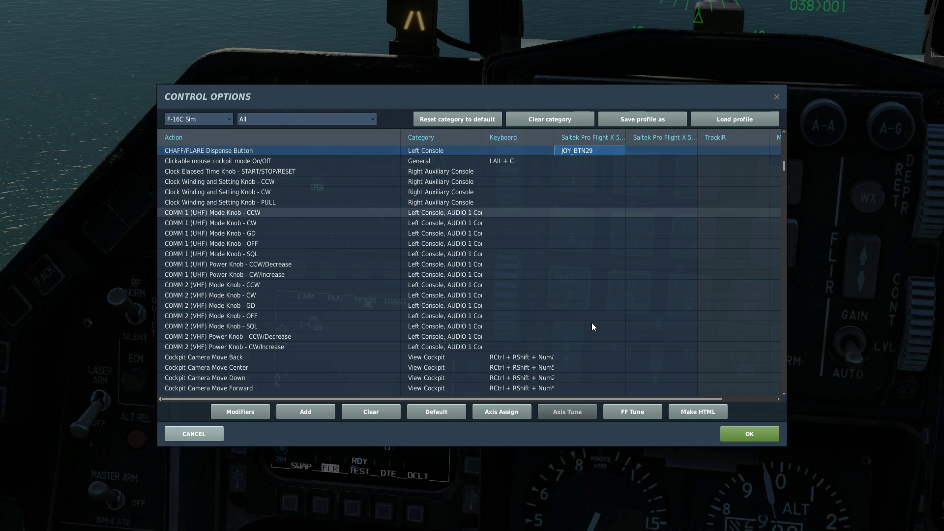
left_click(730, 434)
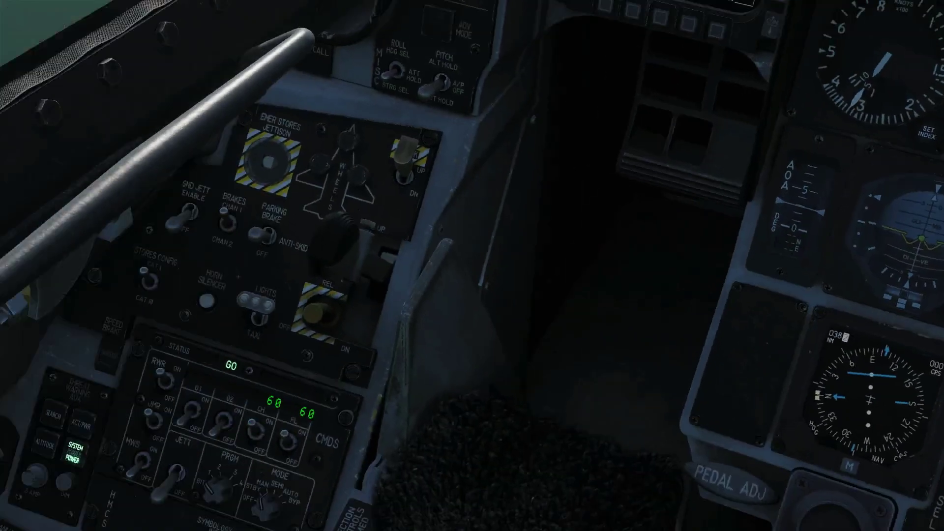